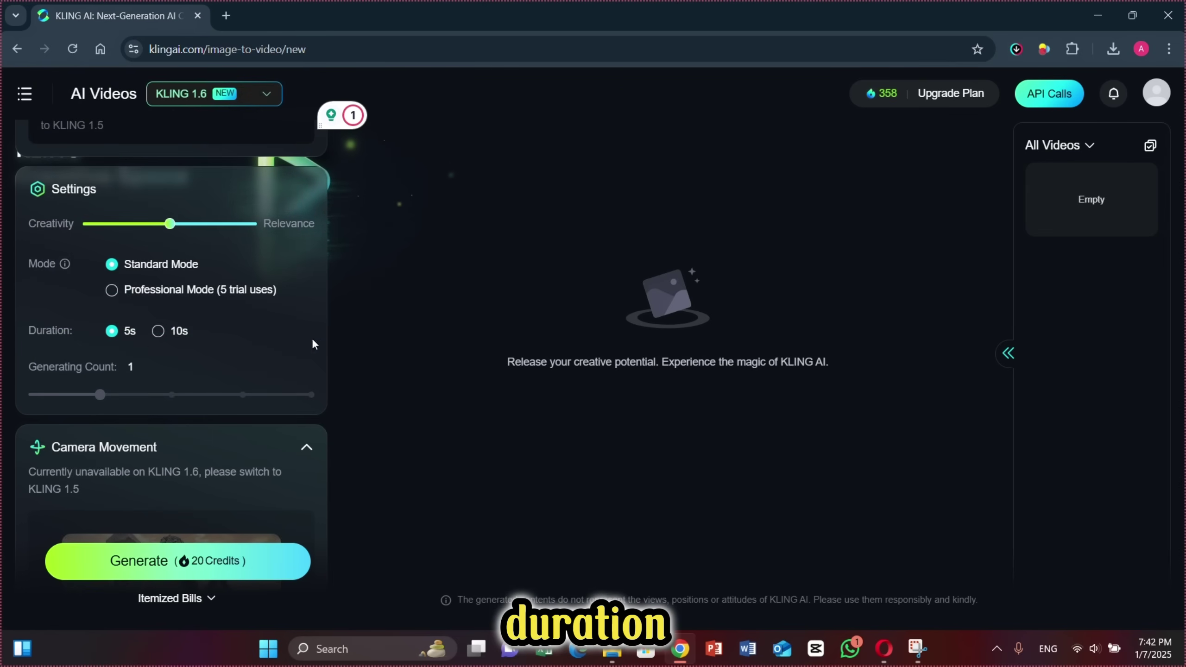
# Step: Generate the image-to-video clip with KLING 1.6 in Standard Mode with a 5s duration
pyautogui.scroll(-8, 323, 475)
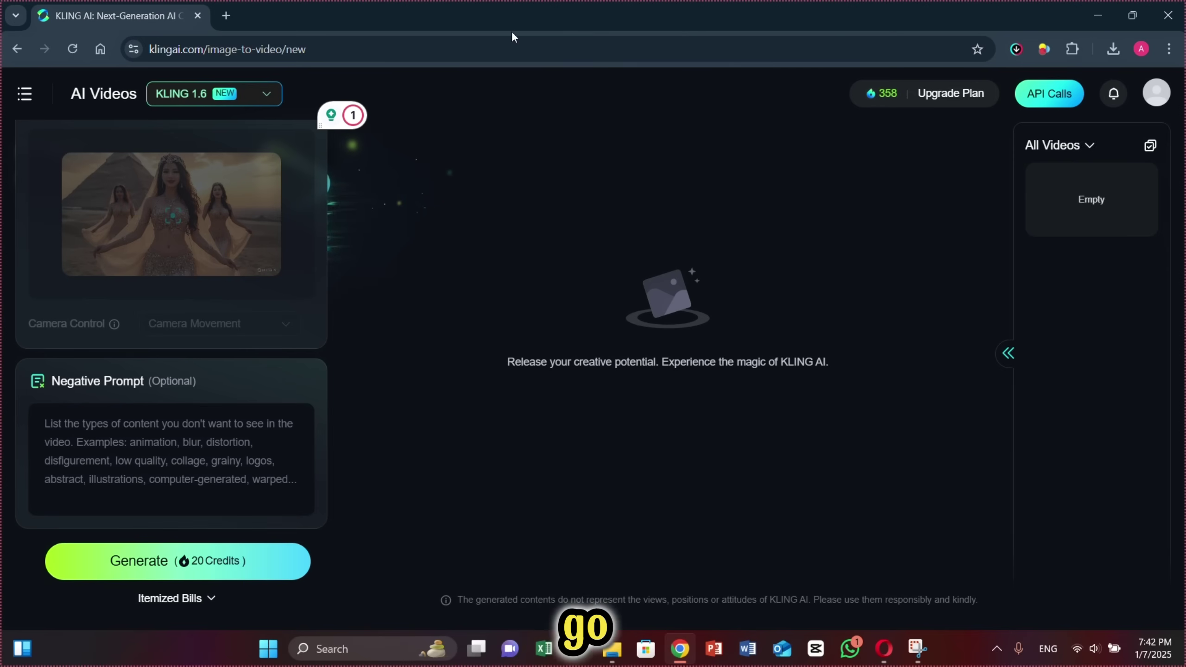
pyautogui.click(189, 570)
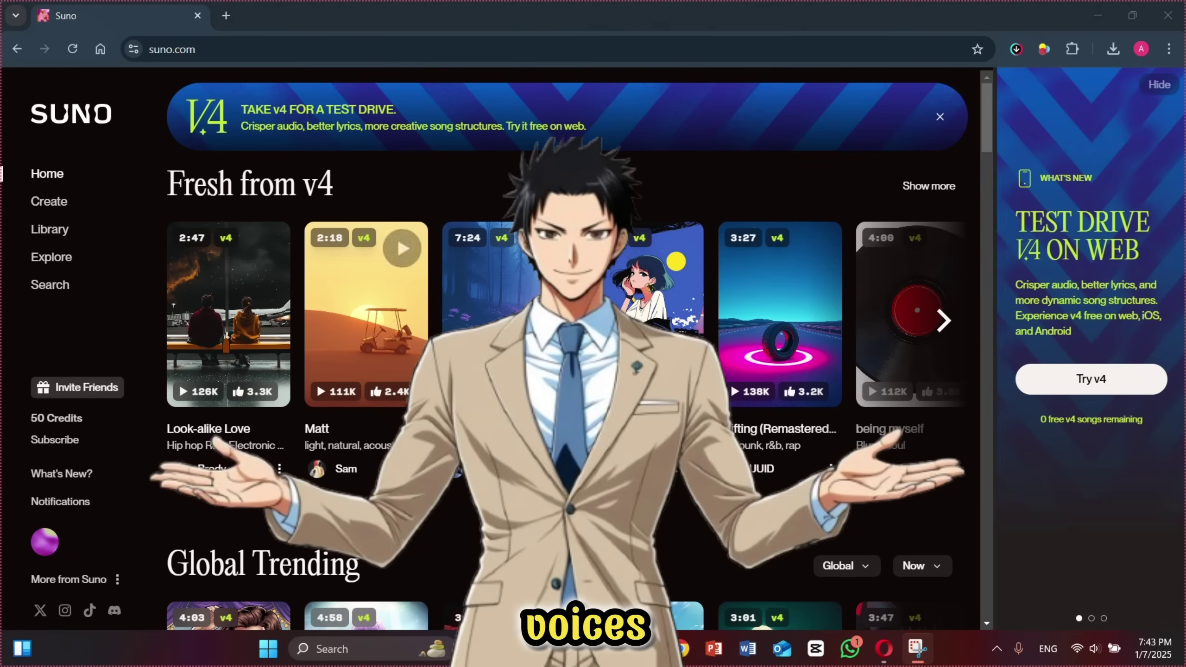
# Step: Browse the song sections on Suno's home page, and open the song creation page
pyautogui.scroll(-15, 644, 379)
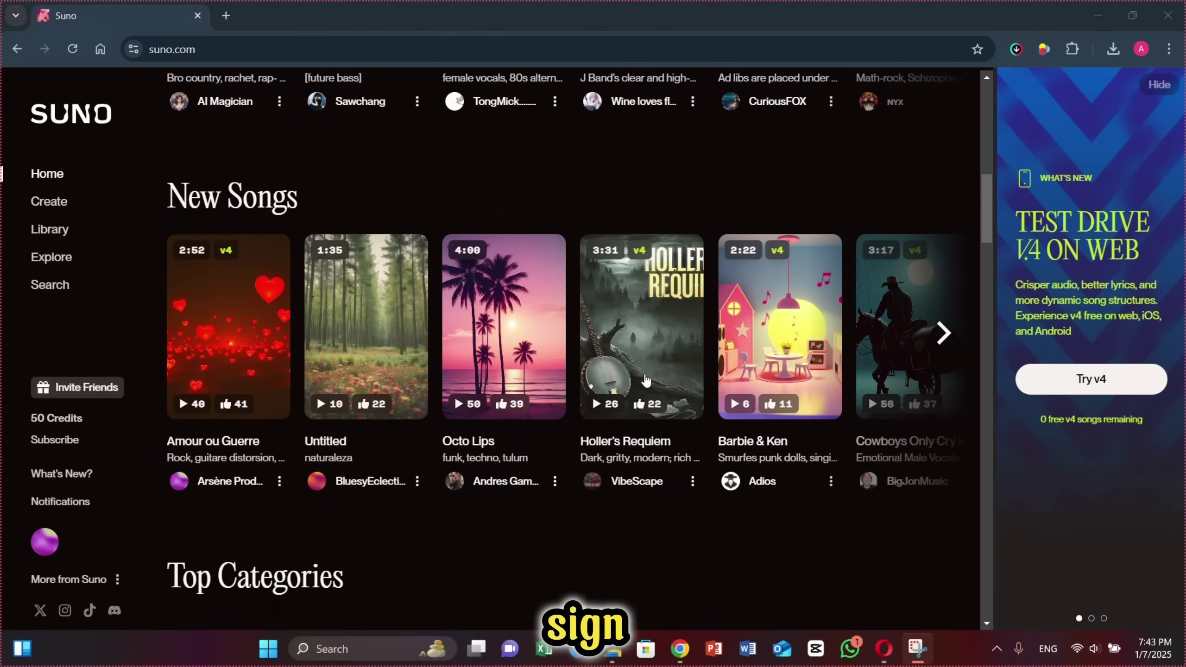
pyautogui.scroll(-6, 644, 379)
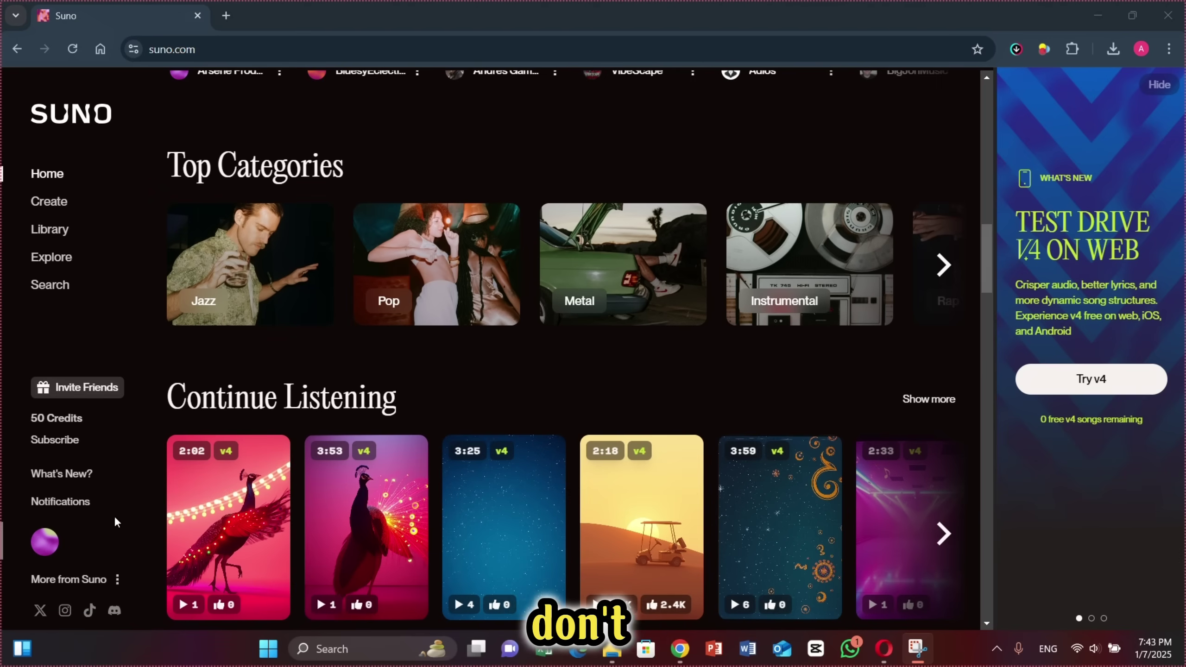
pyautogui.click(50, 202)
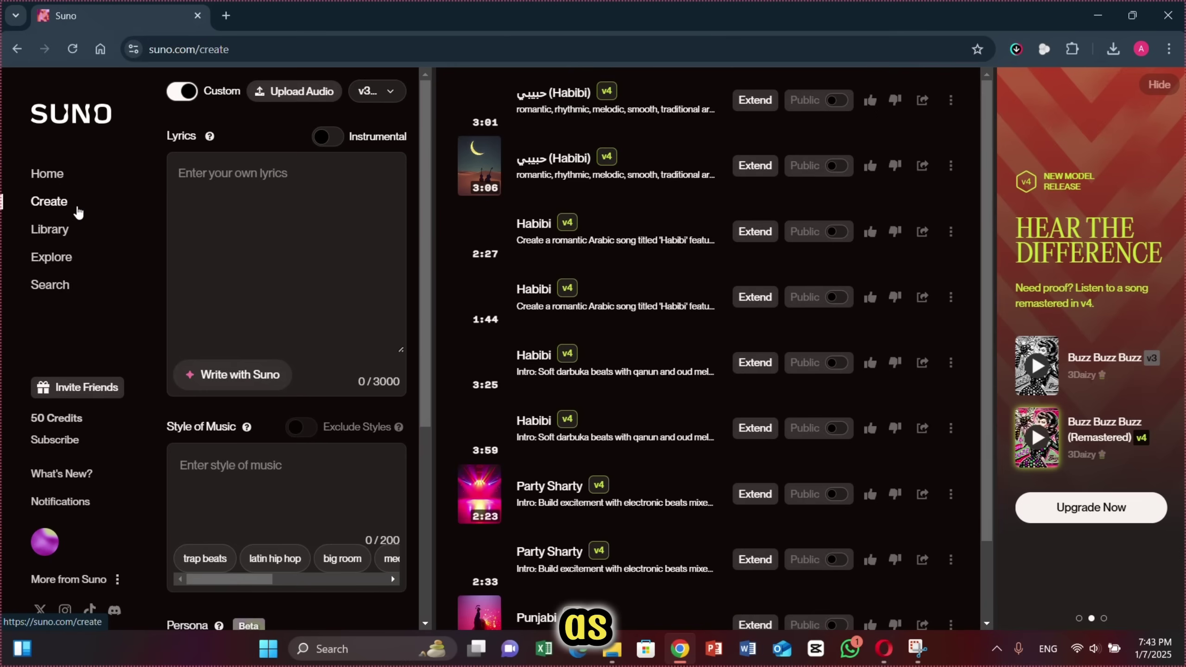
# Step: Look through the existing songs and play the 3:25 and then the 3:59 version of "Habibi"
pyautogui.scroll(3, 633, 355)
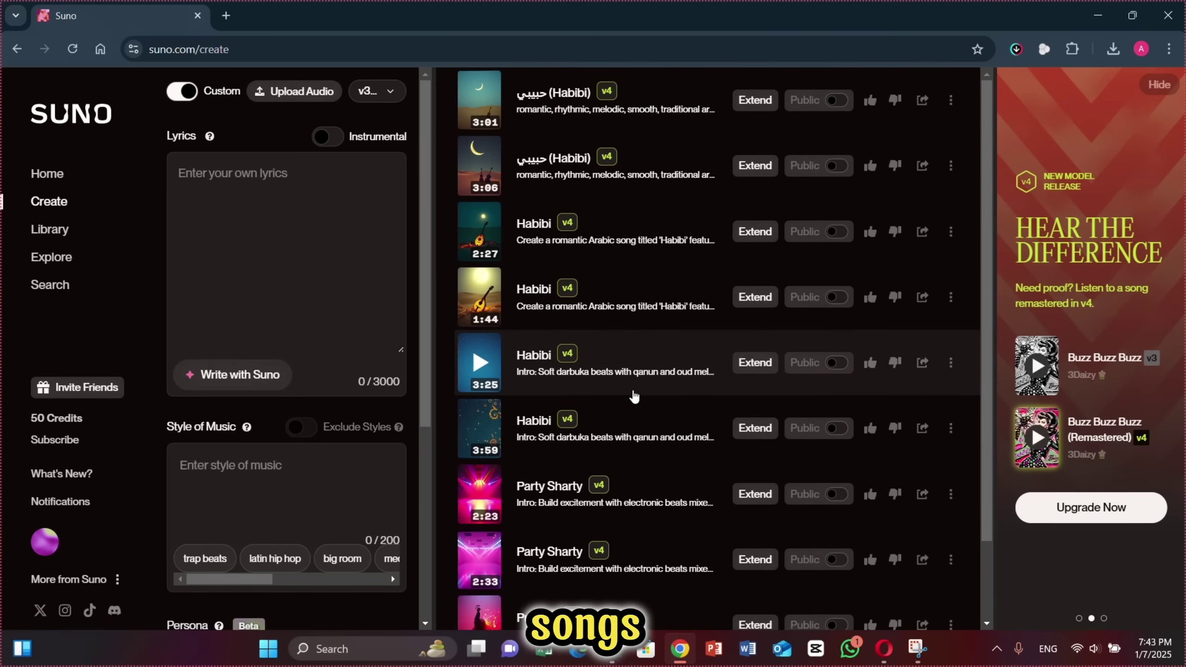
pyautogui.scroll(-2, 514, 271)
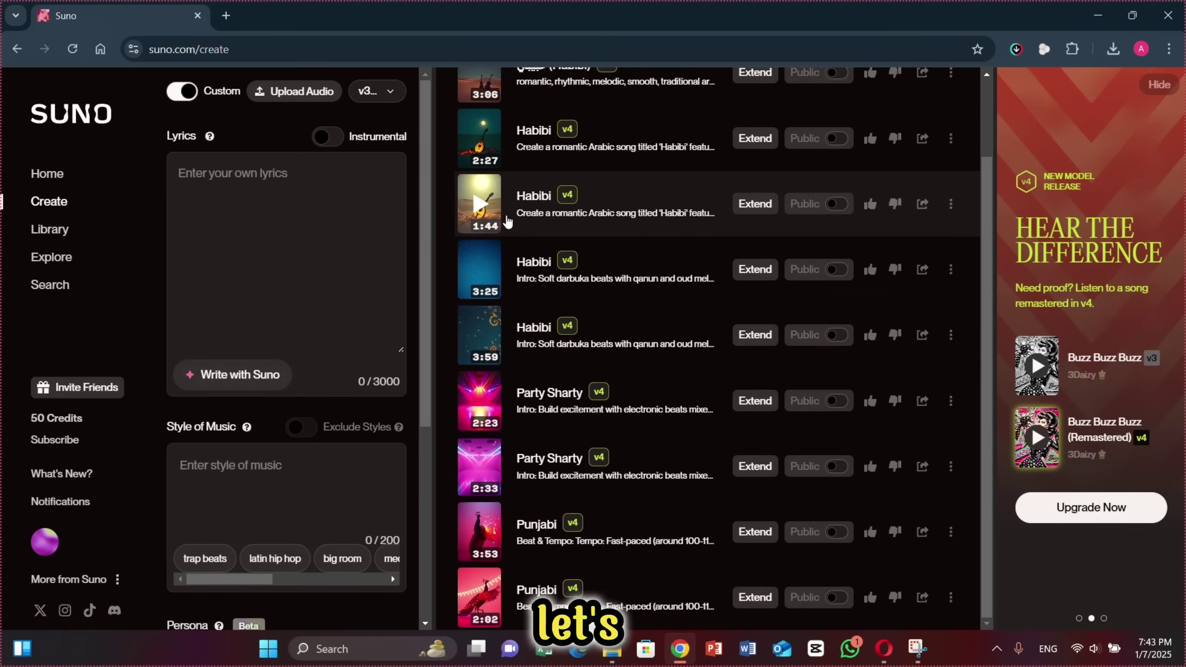
pyautogui.scroll(2, 500, 226)
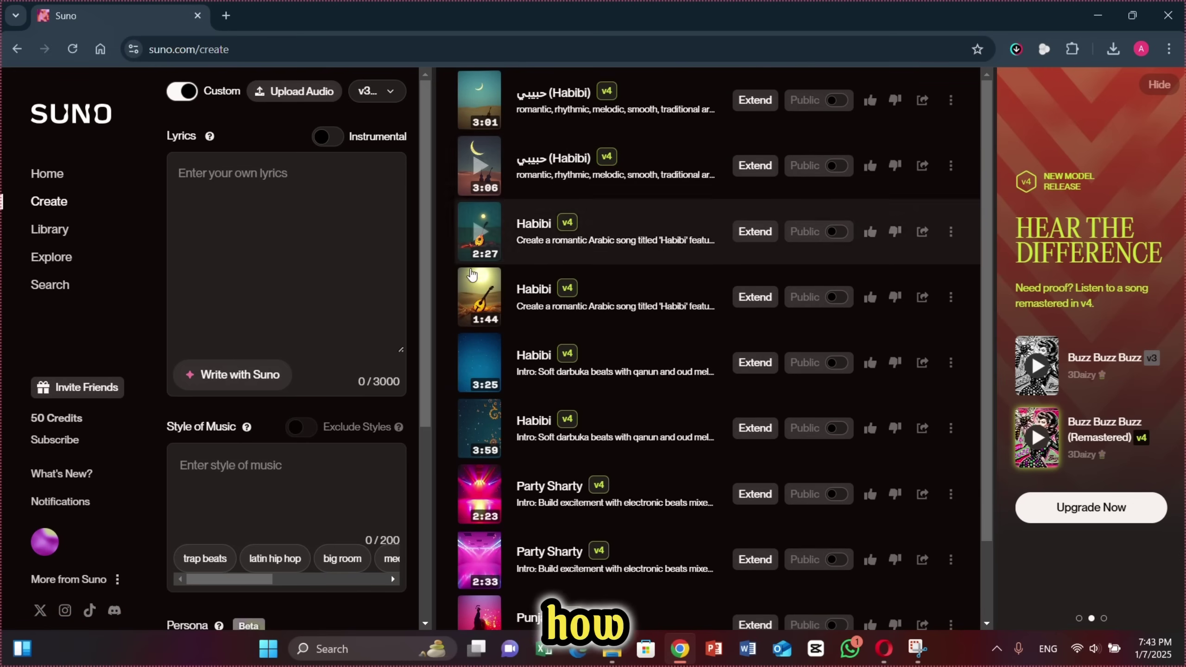
pyautogui.scroll(-2, 476, 290)
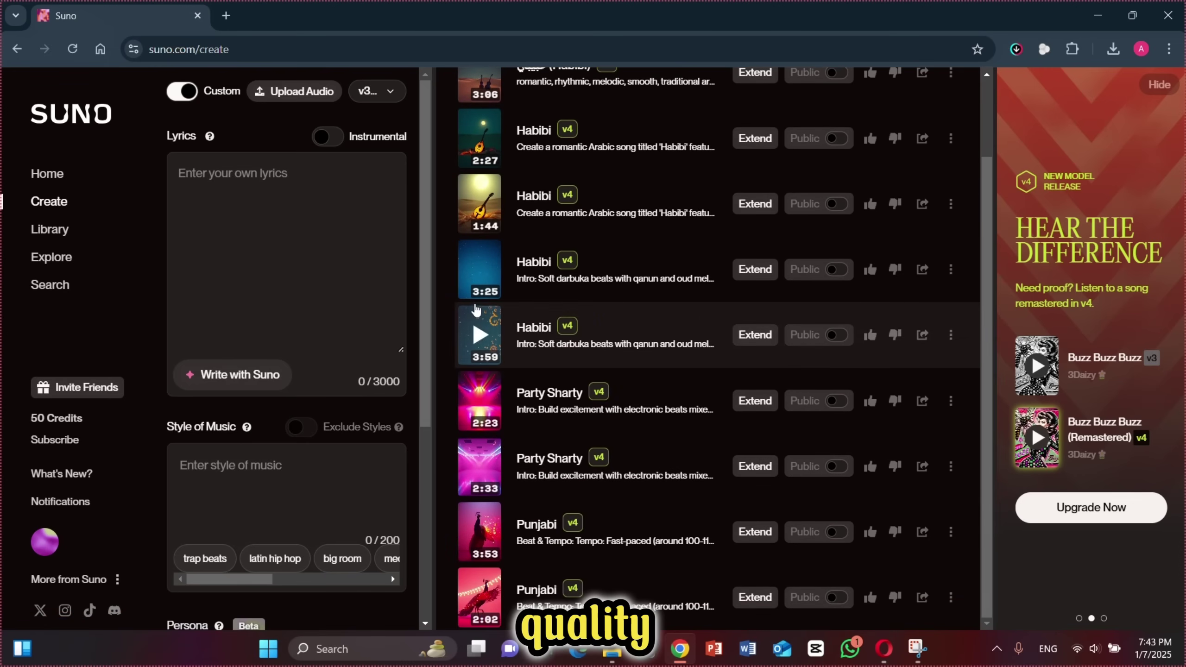
pyautogui.click(477, 273)
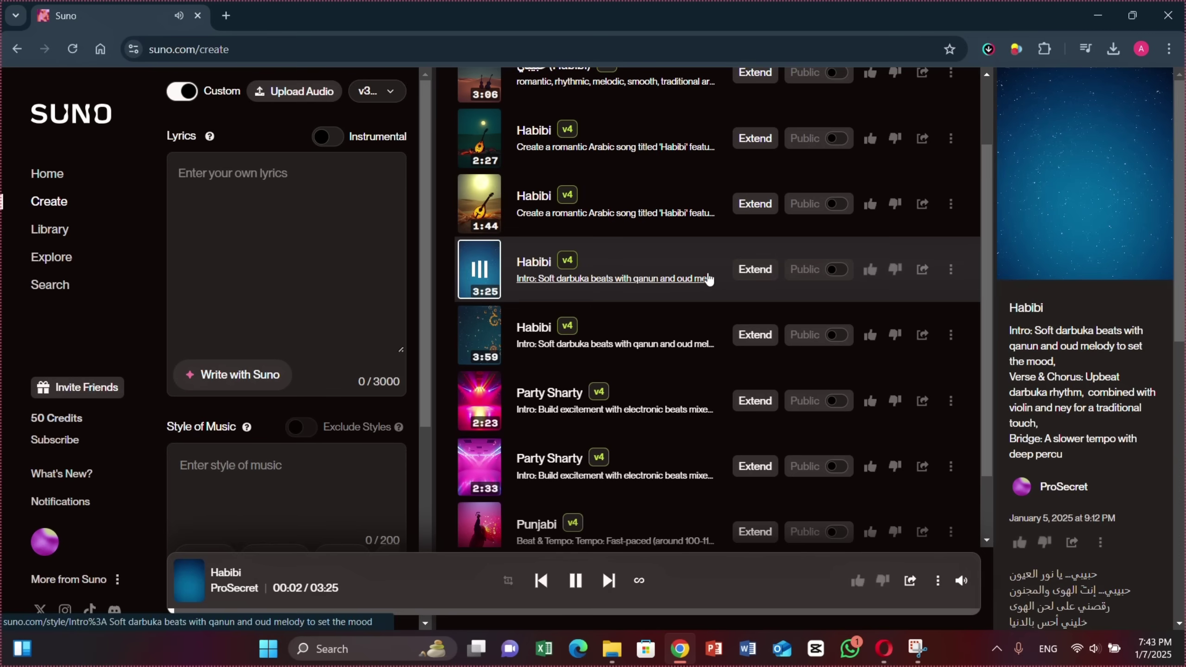
pyautogui.click(483, 329)
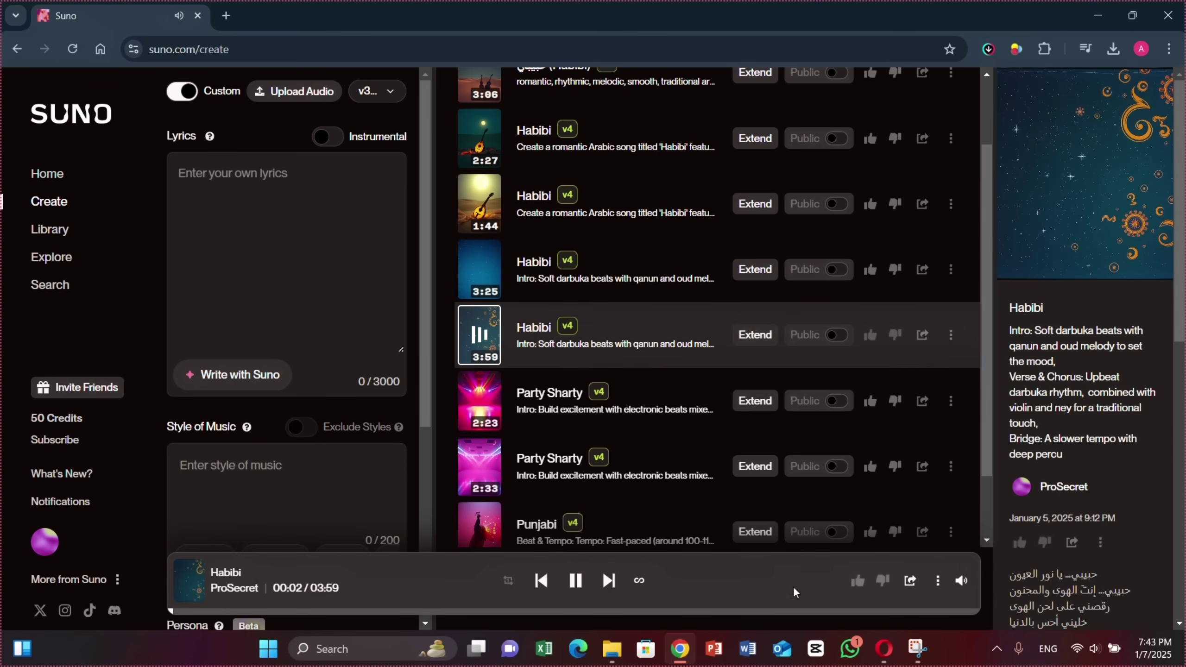
# Step: Read the style description and full lyrics of the playing "Habibi" song
pyautogui.scroll(-5, 1067, 479)
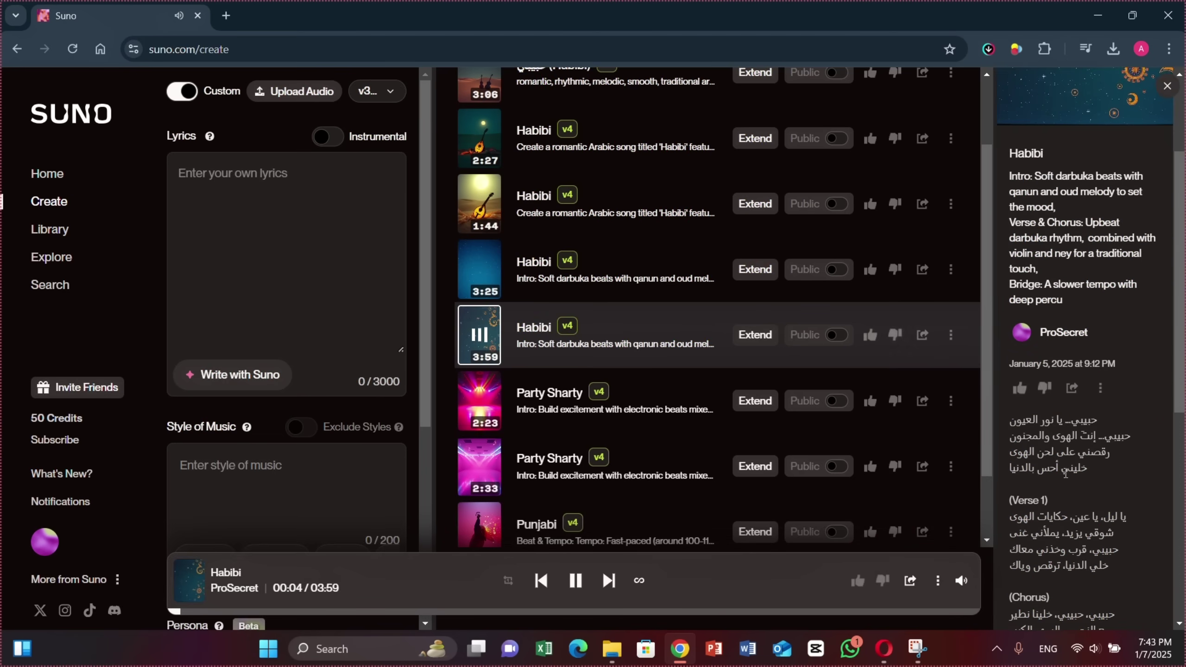
pyautogui.scroll(-5, 1067, 479)
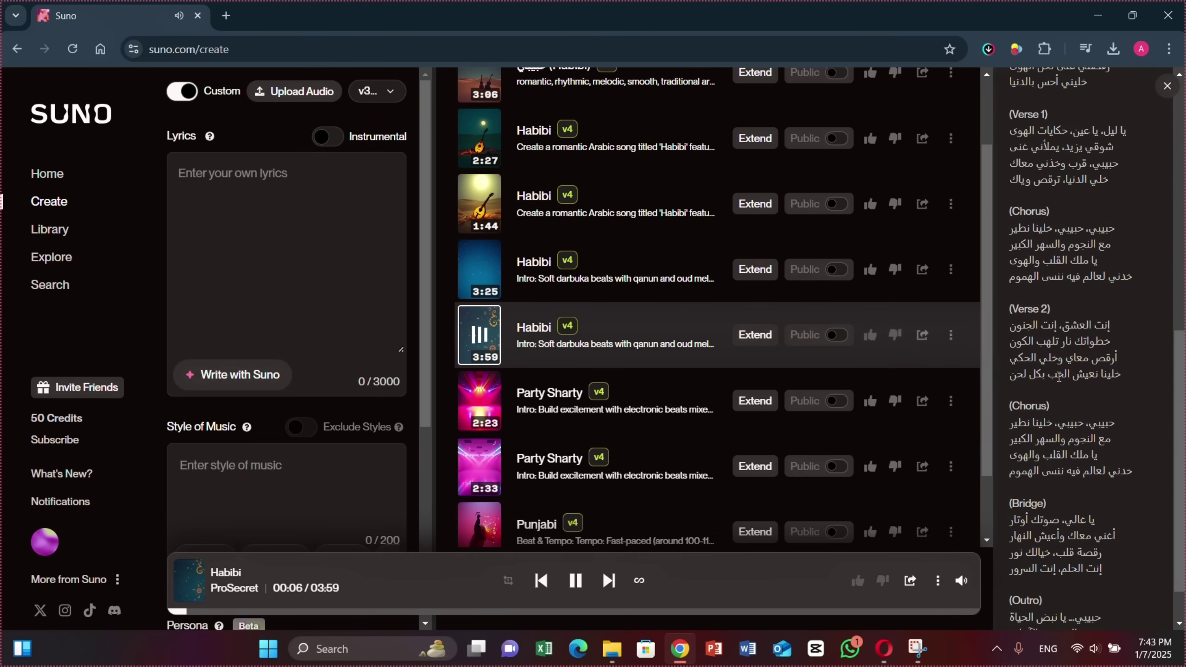
pyautogui.scroll(-1, 1121, 377)
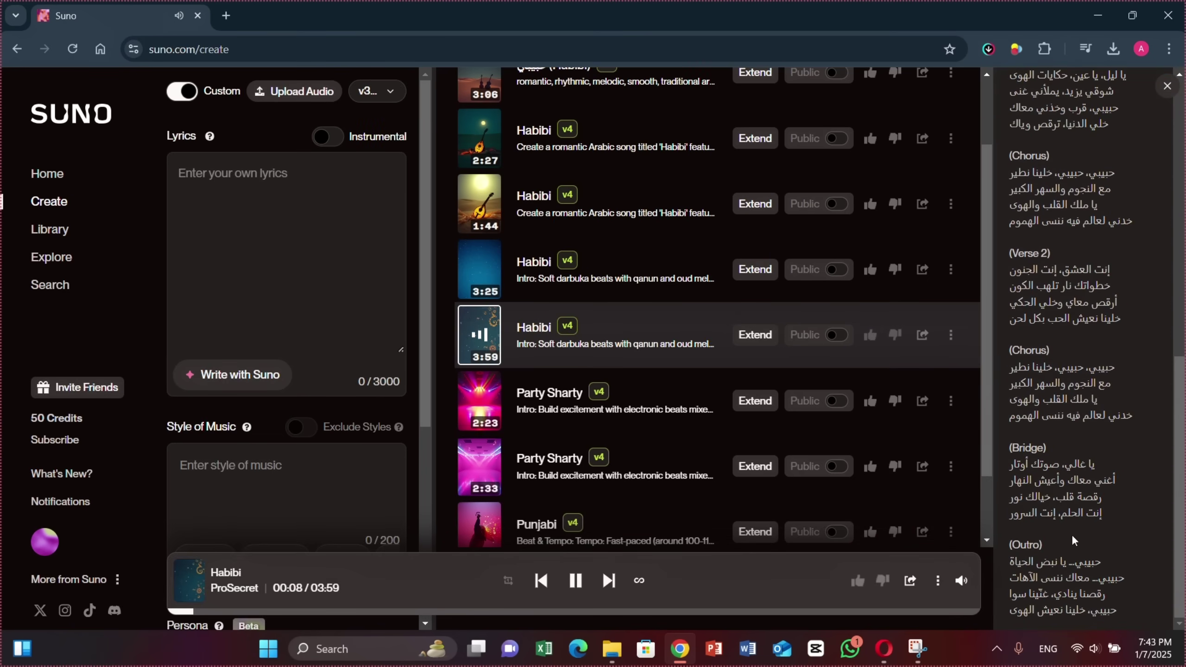
pyautogui.scroll(10, 1069, 519)
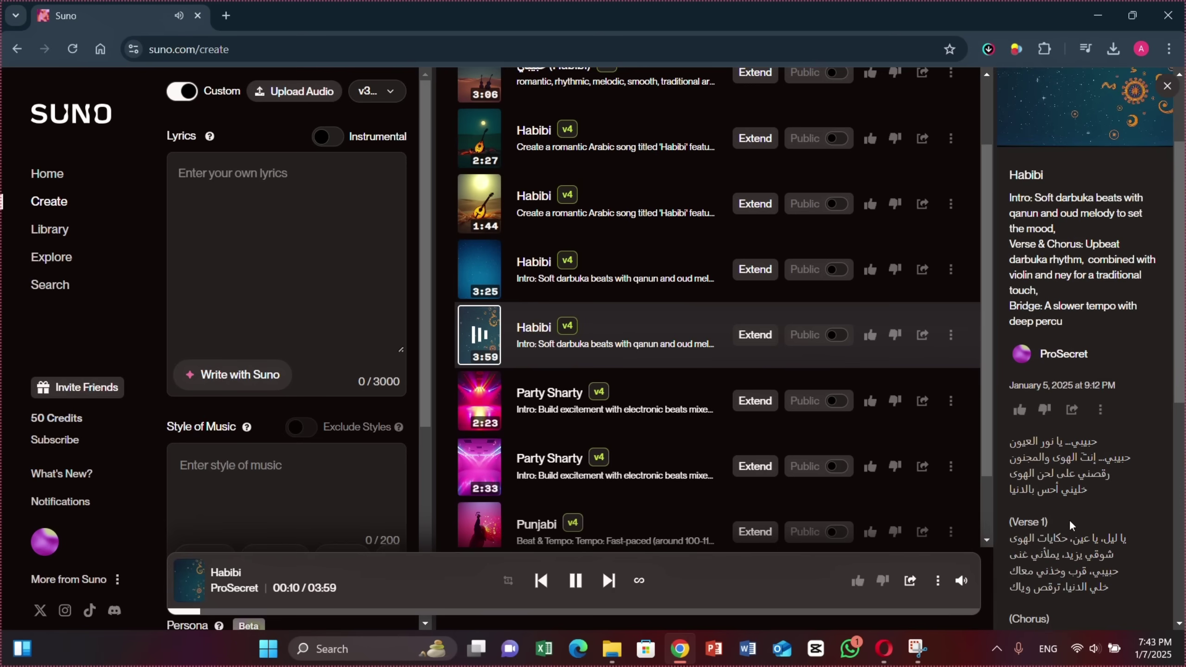
pyautogui.scroll(3, 1069, 518)
# Step: Play the 2:02 "Punjabi" song and the 2:33 "Party Sharty" song, skipping ahead in each
pyautogui.scroll(-2, 532, 409)
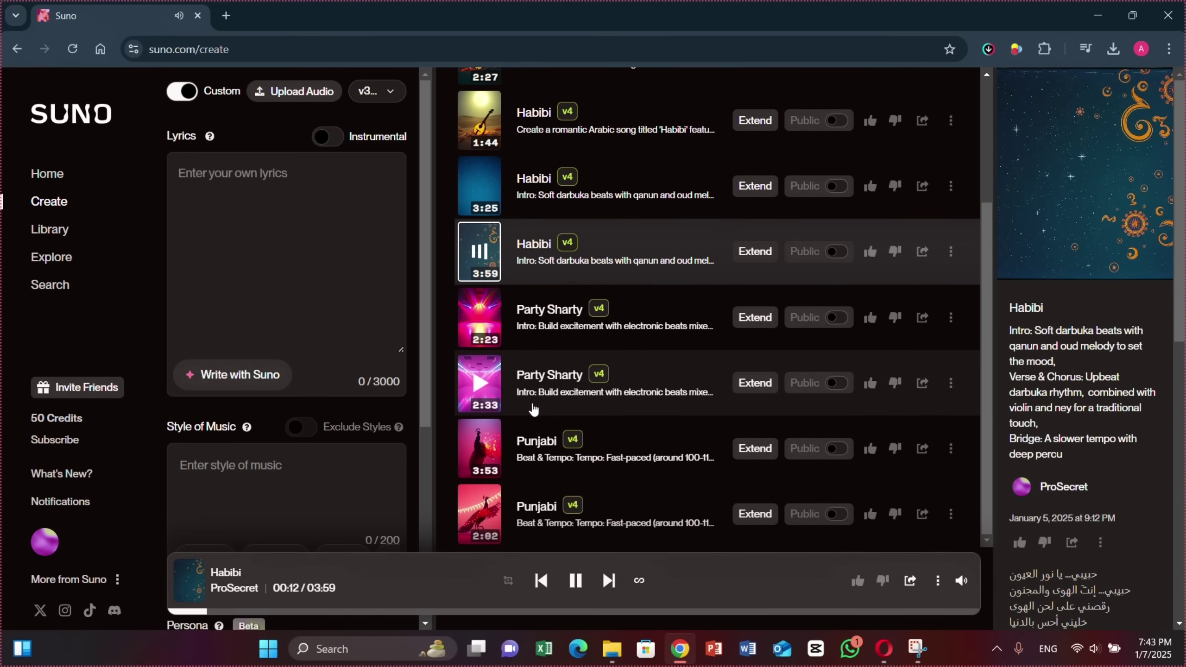
pyautogui.click(477, 515)
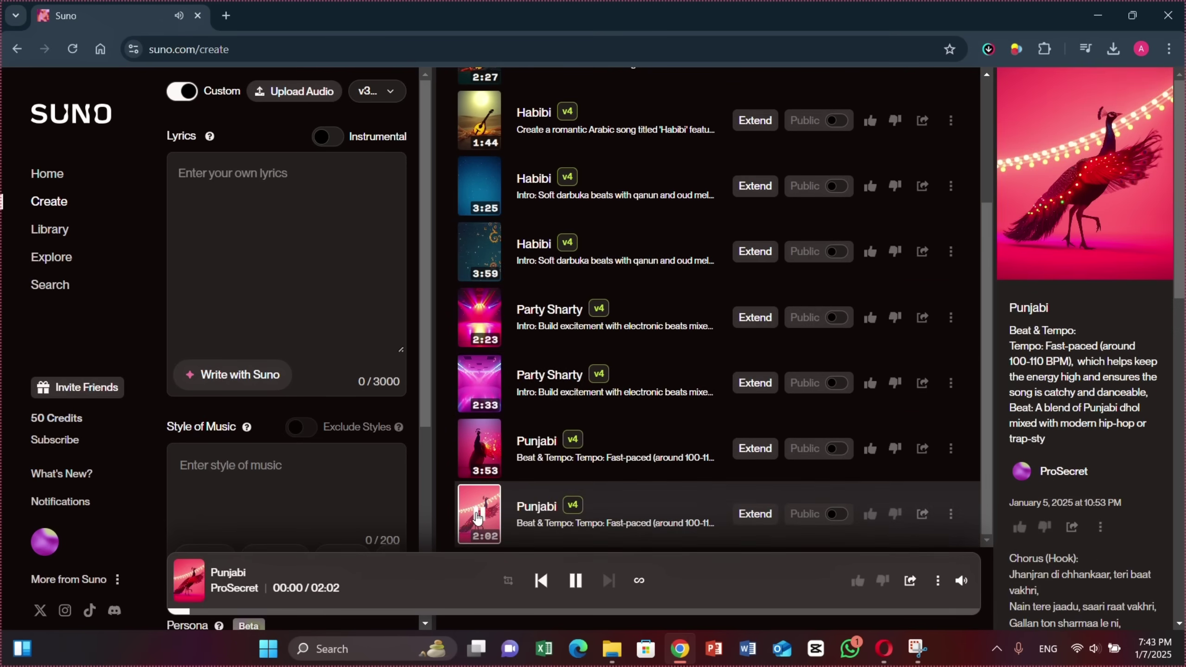
pyautogui.click(232, 613)
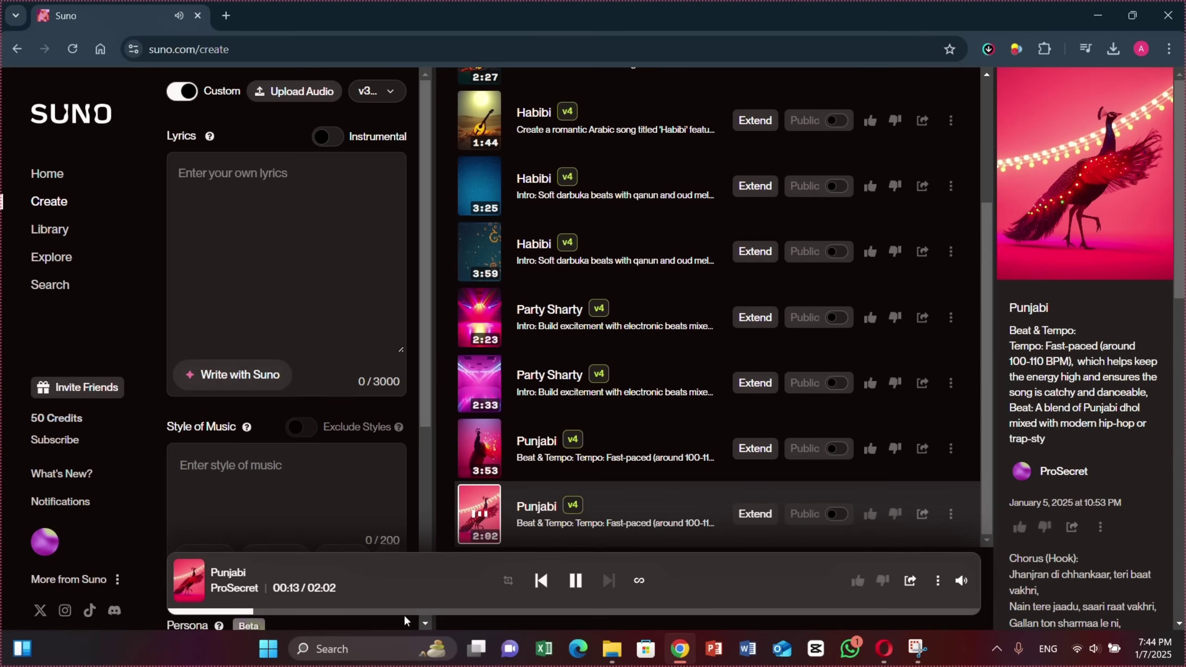
pyautogui.click(477, 387)
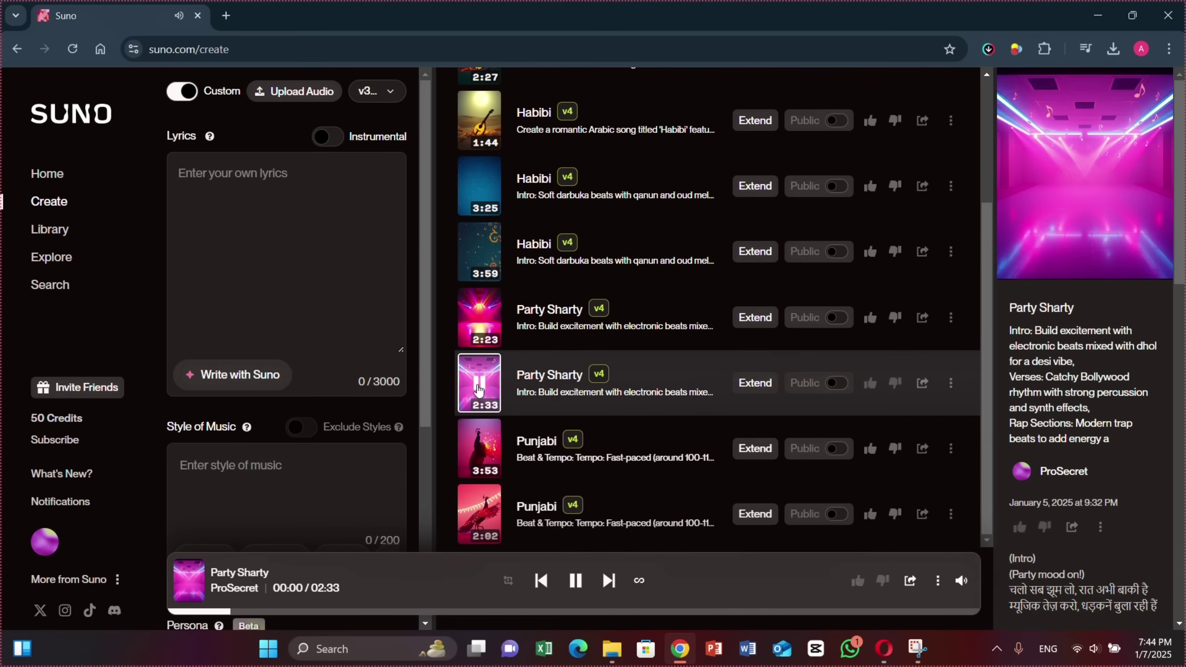
pyautogui.click(280, 616)
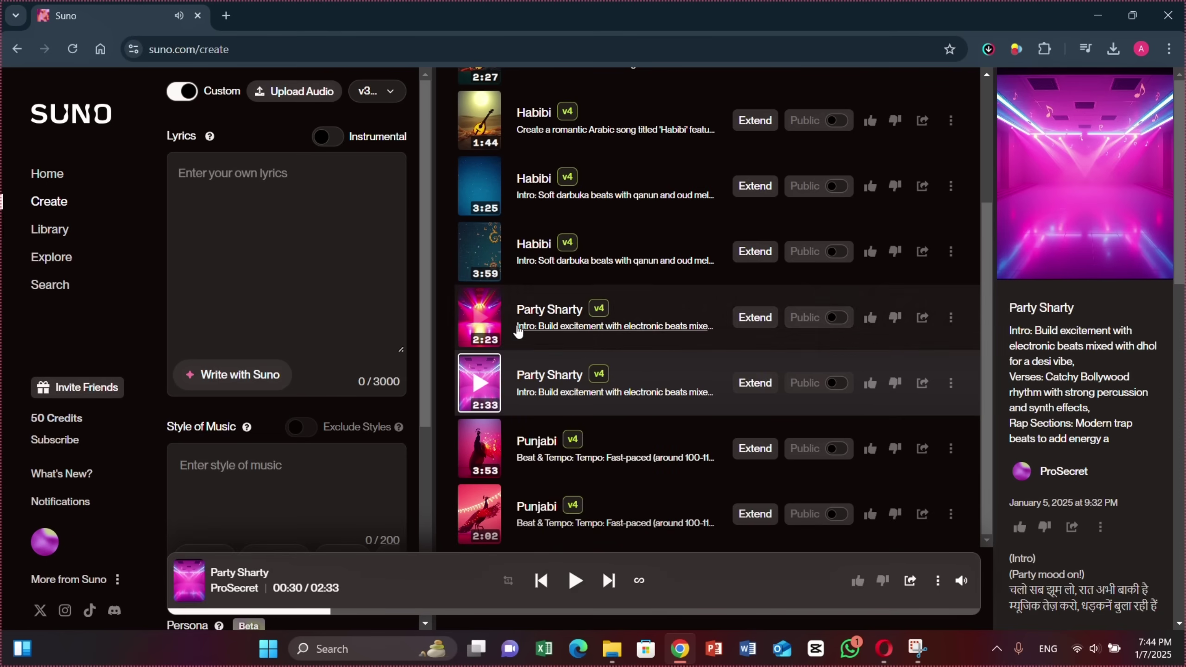
# Step: Examine the song form in Instrumental mode and review the available model versions
pyautogui.click(203, 186)
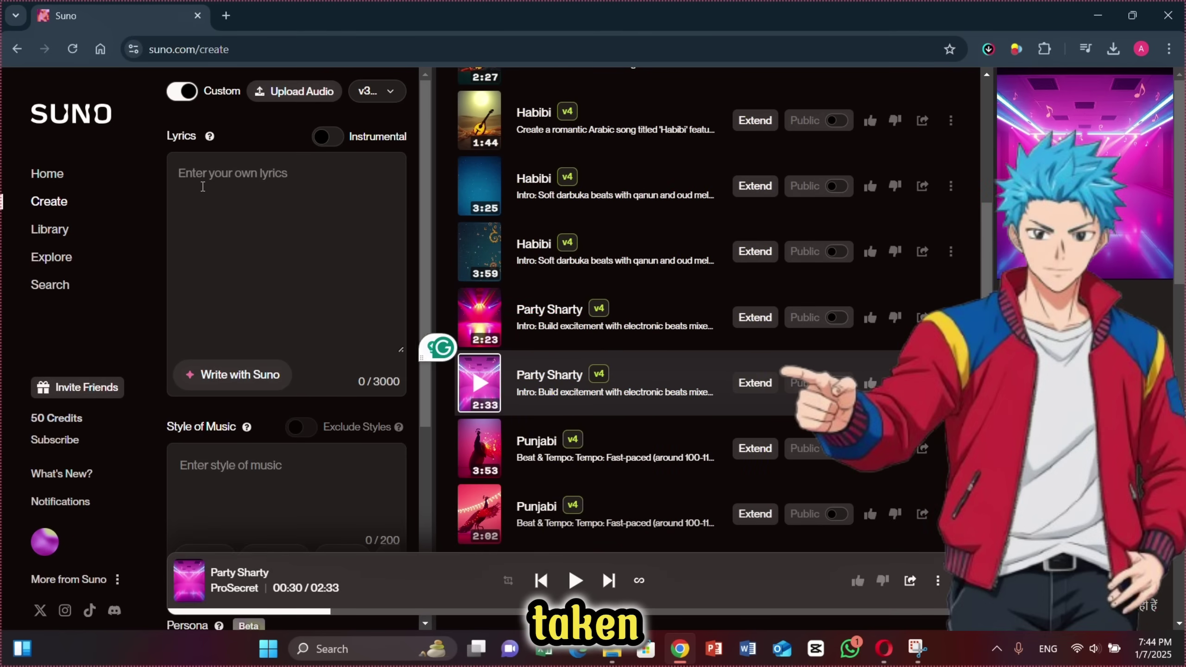
pyautogui.click(322, 137)
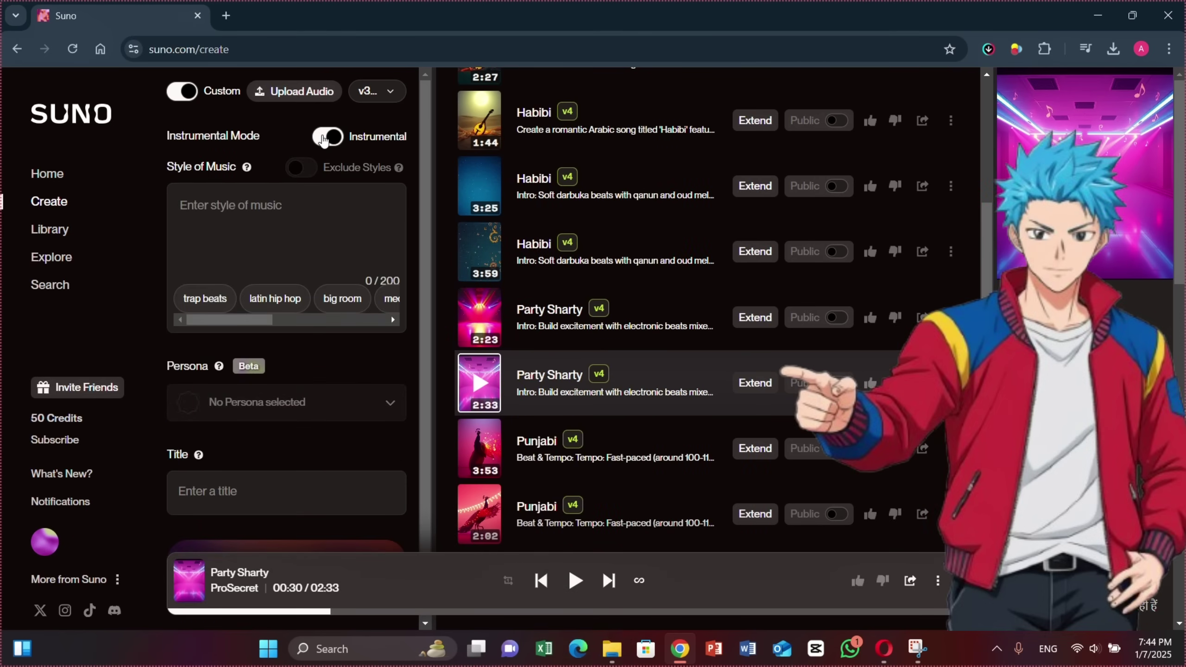
pyautogui.click(322, 137)
pyautogui.click(369, 100)
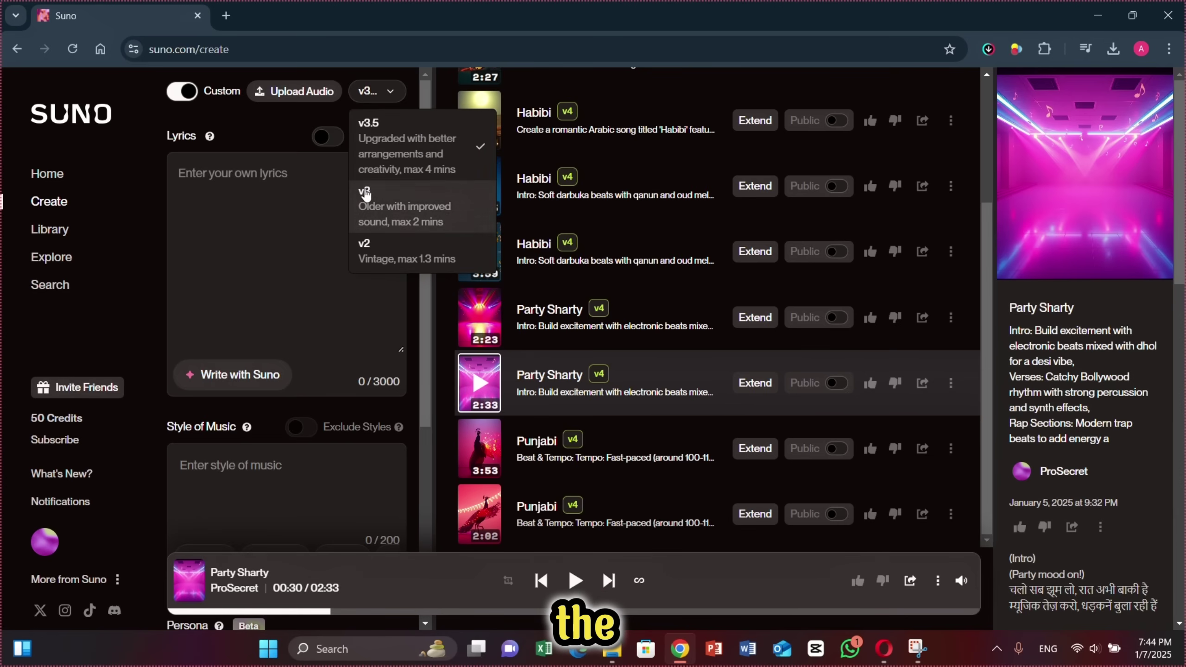
pyautogui.click(277, 201)
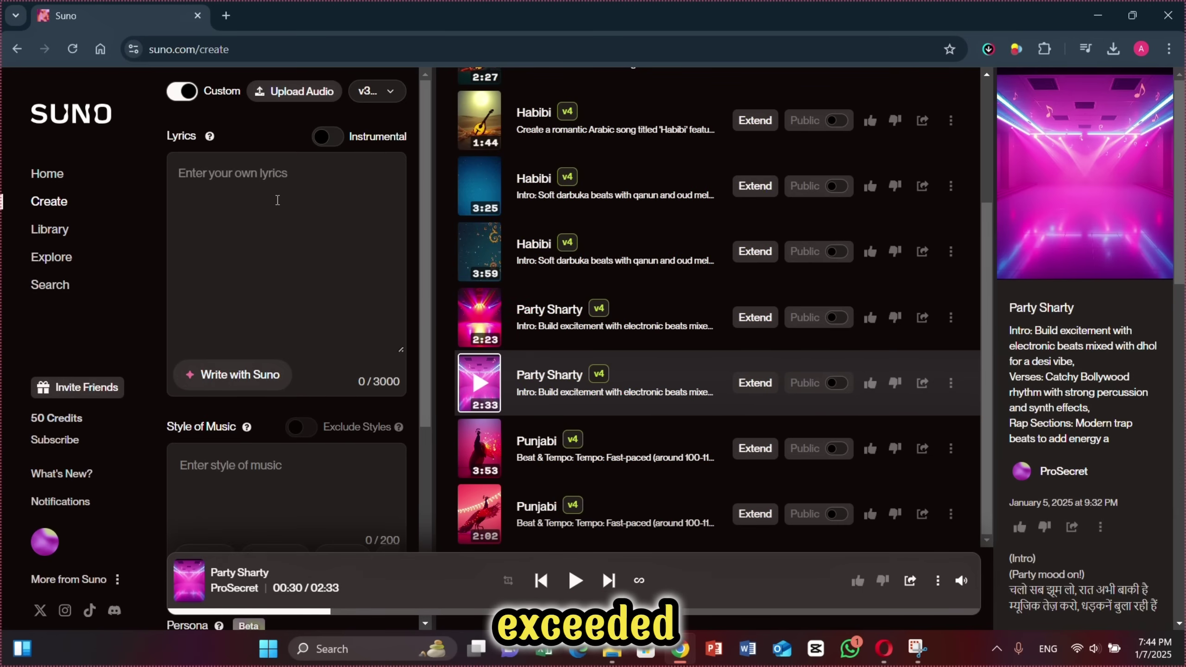
# Step: Open ChatGPT in a new browser tab and send the request "give me lyrics for hindi songs like arijit singh style"
pyautogui.hotkey('ctrl', 't')
pyautogui.click(195, 606)
pyautogui.write('give me lyrics for hindi songs')
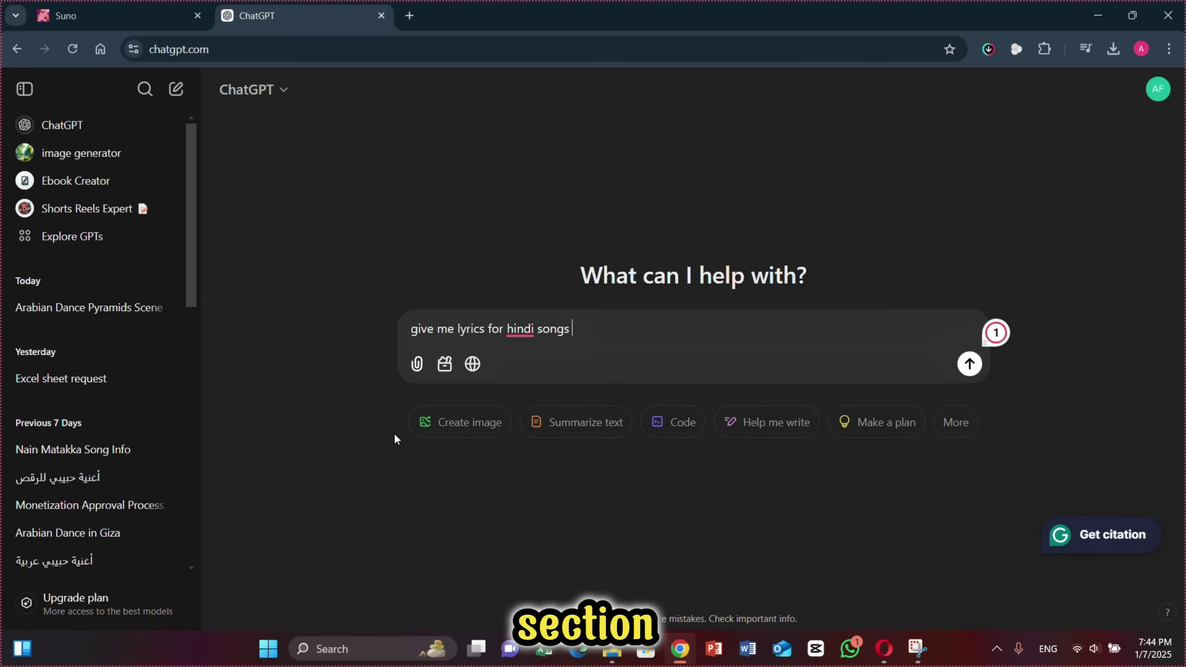
pyautogui.write(' like arijit singh style')
pyautogui.press('Return')
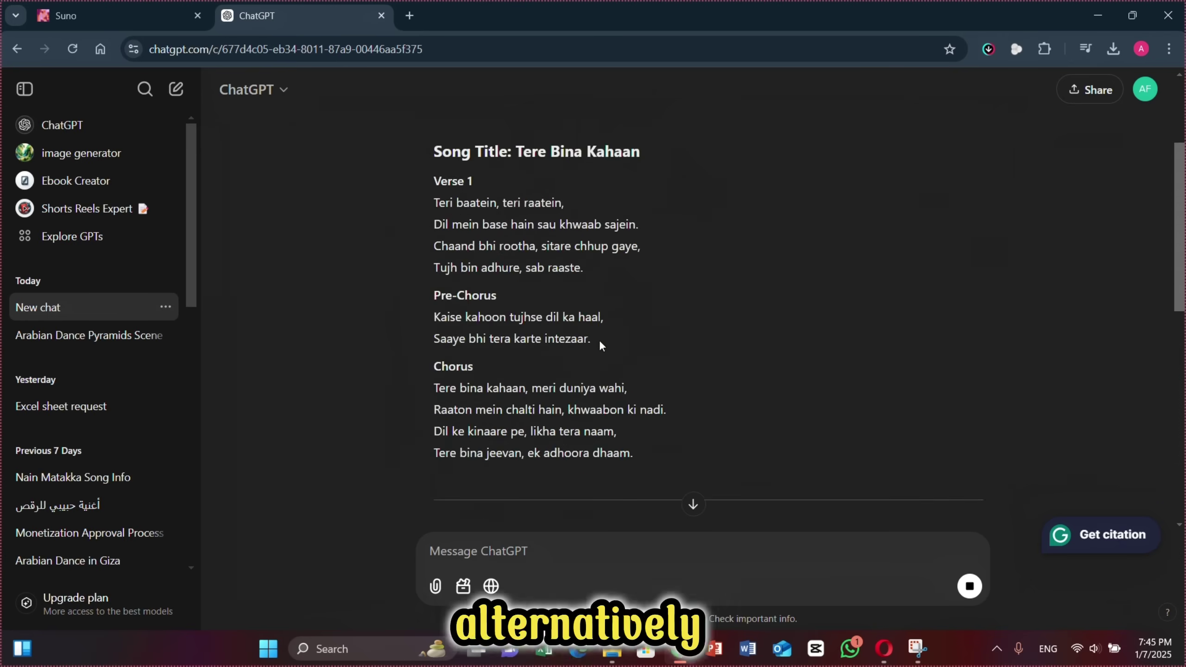
# Step: Fill Suno's lyrics with the "Dil Ki Dastak" verse, pre-chorus and chorus, and its music style with acoustic guitar, piano and strings directions
pyautogui.scroll(10, 557, 317)
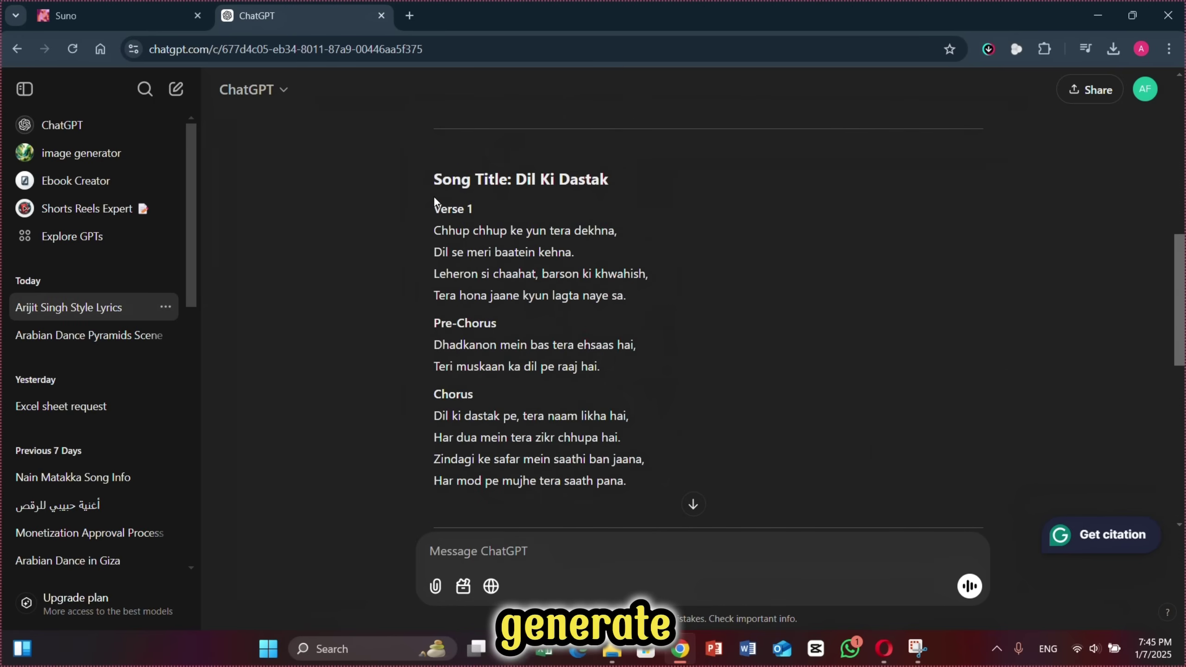
pyautogui.moveTo(435, 209); pyautogui.dragTo(627, 482)
pyautogui.click(142, 28)
pyautogui.hotkey('ctrl', 'v')
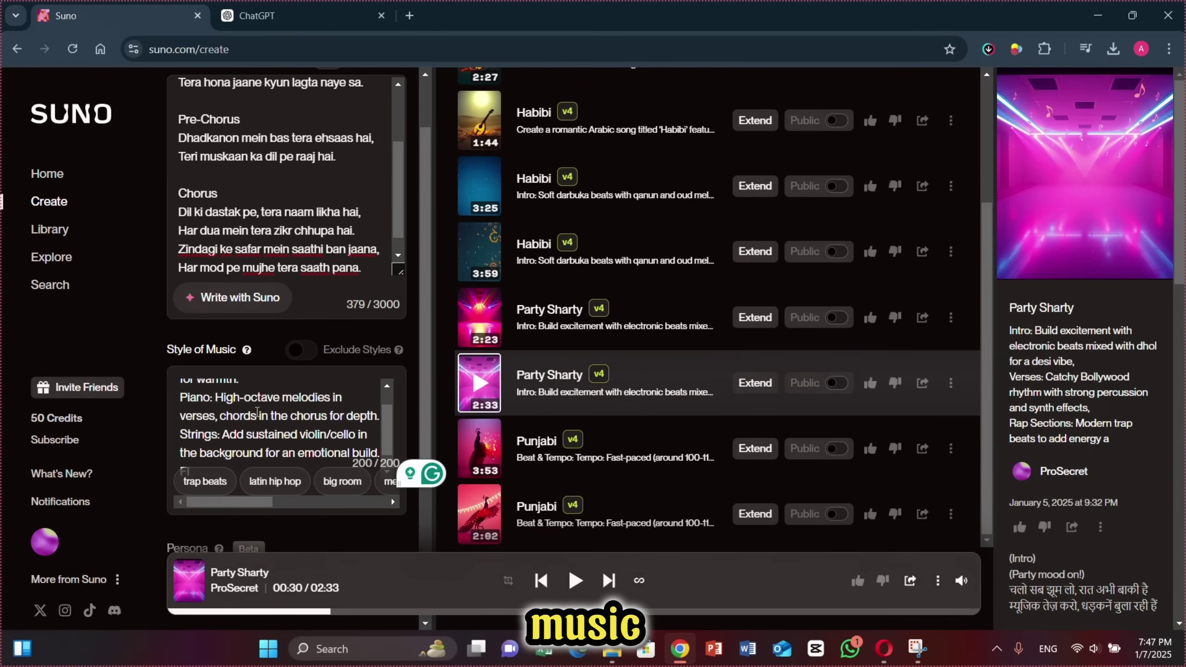
# Step: Title the song "Dil ki Dastak" and create it
pyautogui.scroll(-4, 227, 448)
pyautogui.click(227, 448)
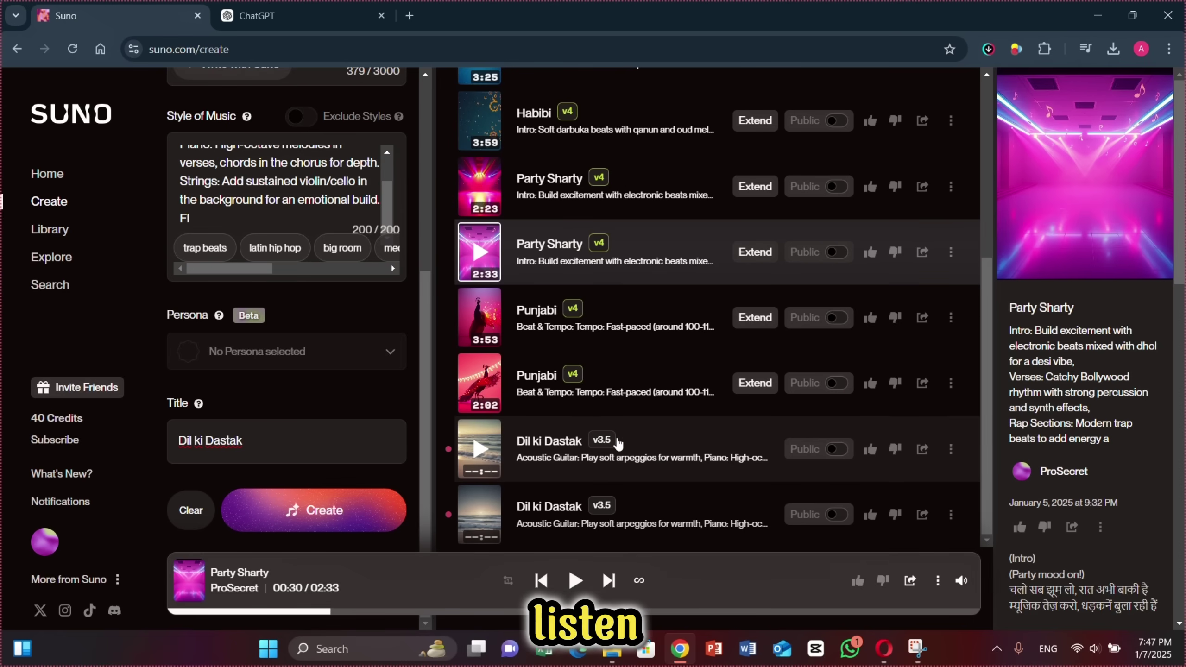
# Step: Play the first generated "Dil ki Dastak" version and follow its lyrics in the song details
pyautogui.click(481, 450)
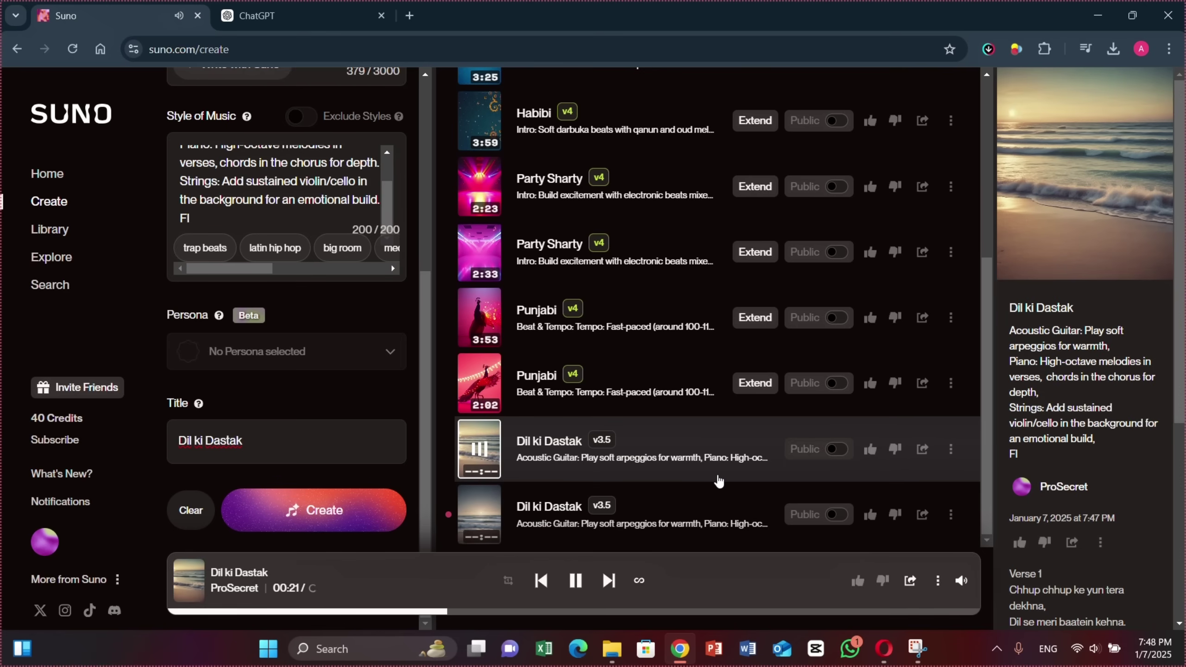
pyautogui.press('XF86AudioLowerVolume')
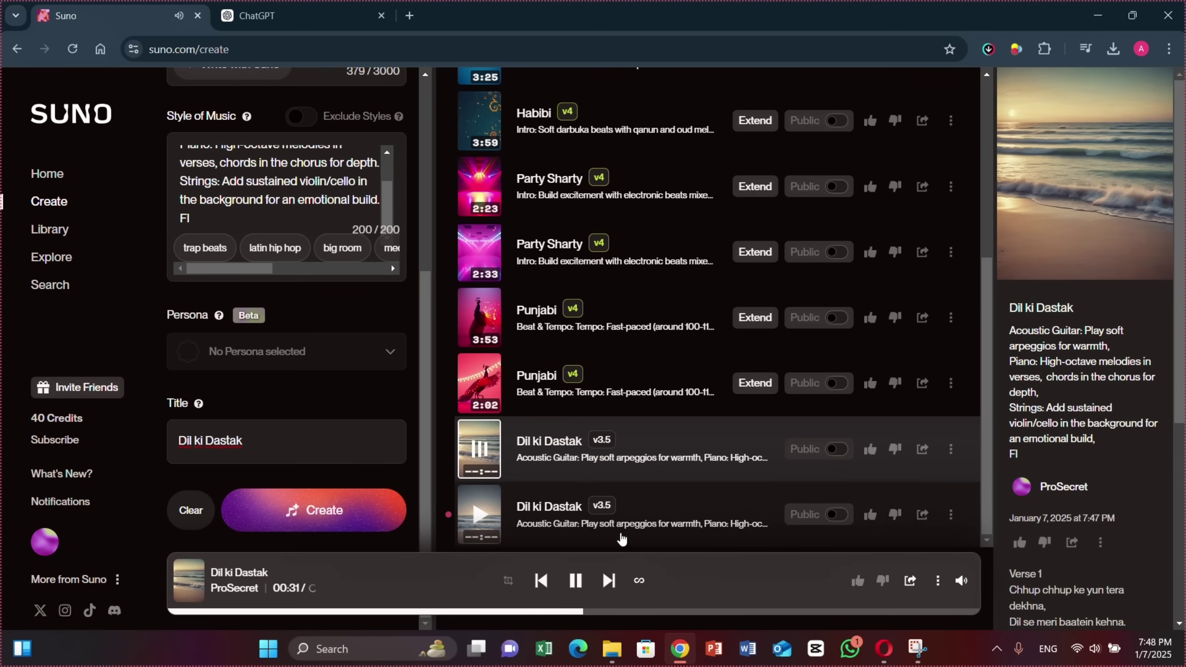
pyautogui.scroll(-5, 1074, 538)
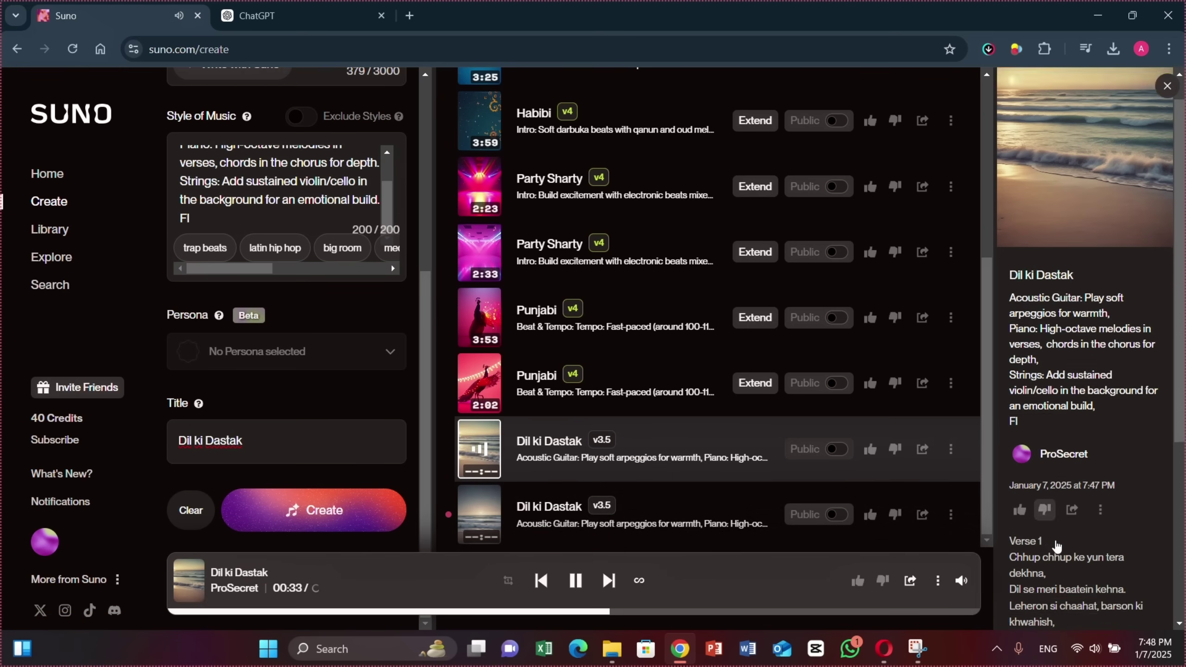
pyautogui.scroll(-2, 1065, 397)
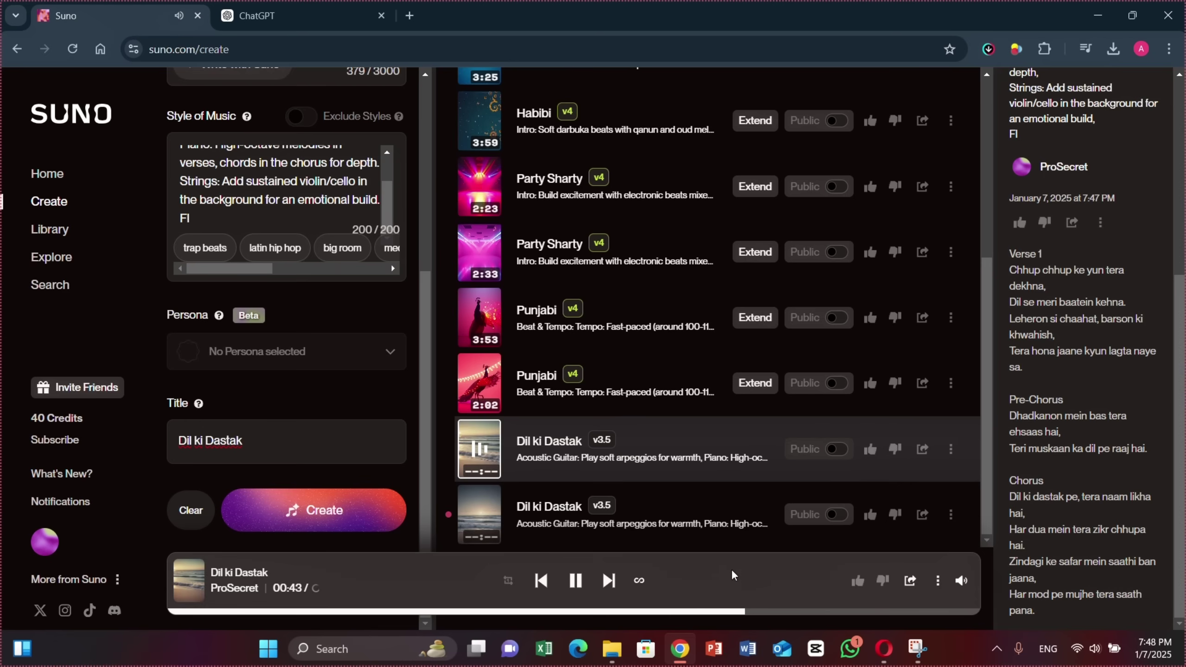
# Step: Play the second generated "Dil ki Dastak" version, view its lyrics, and skip ahead to about 1:45 and then 2:04
pyautogui.click(480, 515)
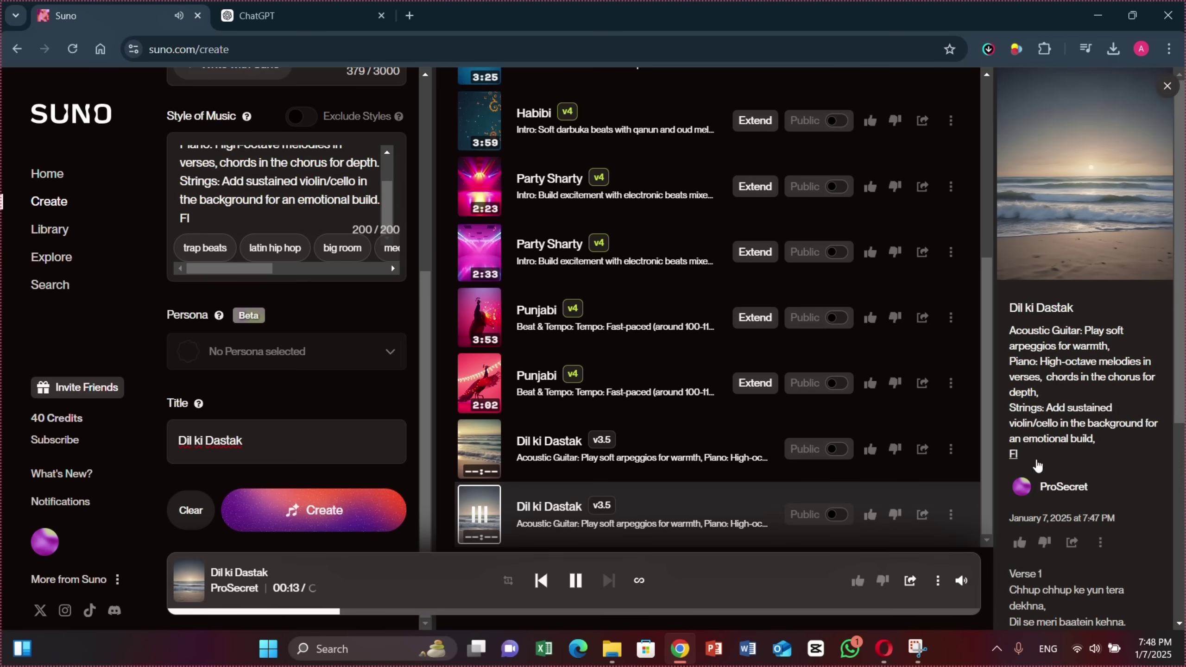
pyautogui.scroll(-5, 1122, 496)
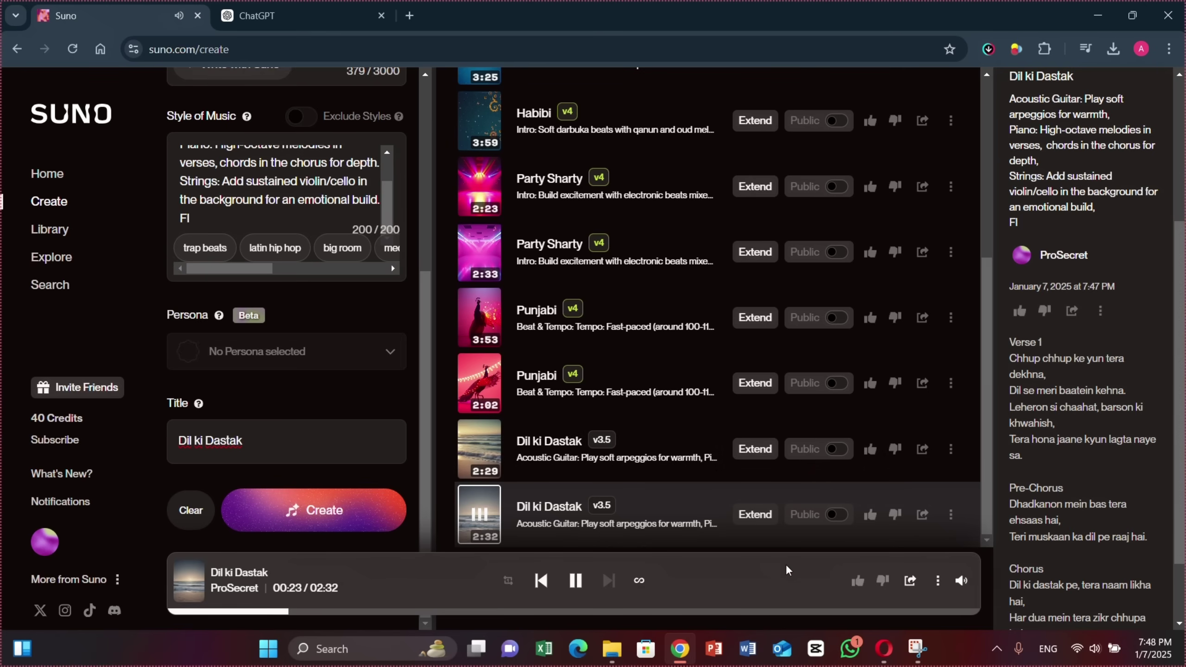
pyautogui.click(726, 611)
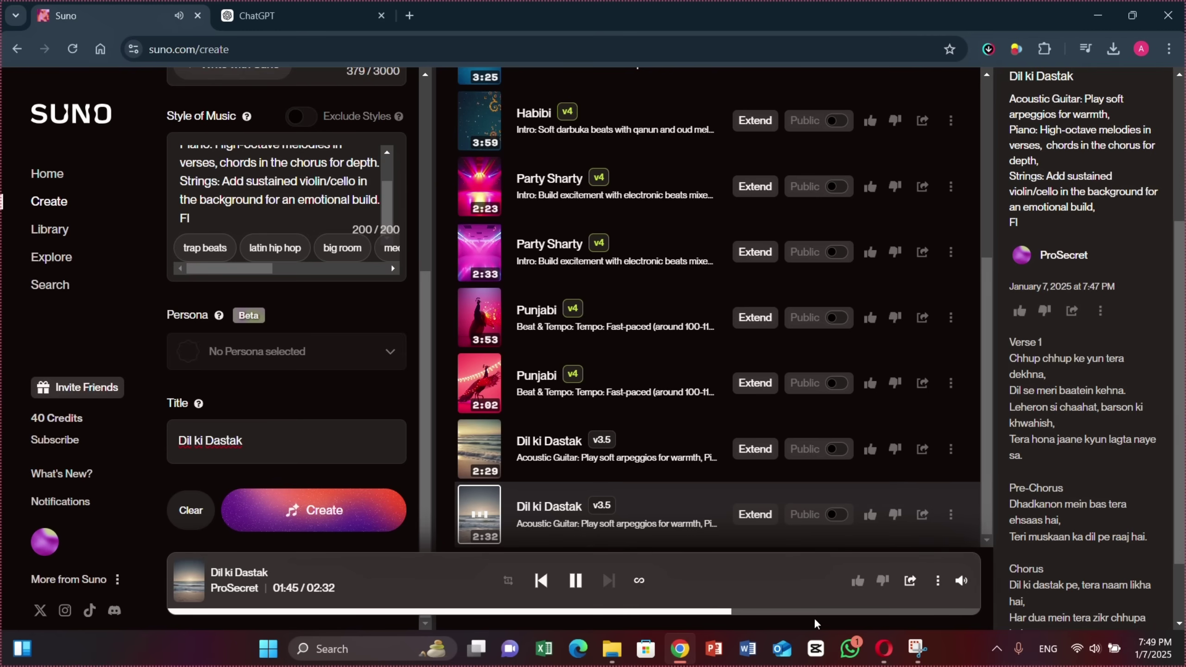
pyautogui.click(833, 612)
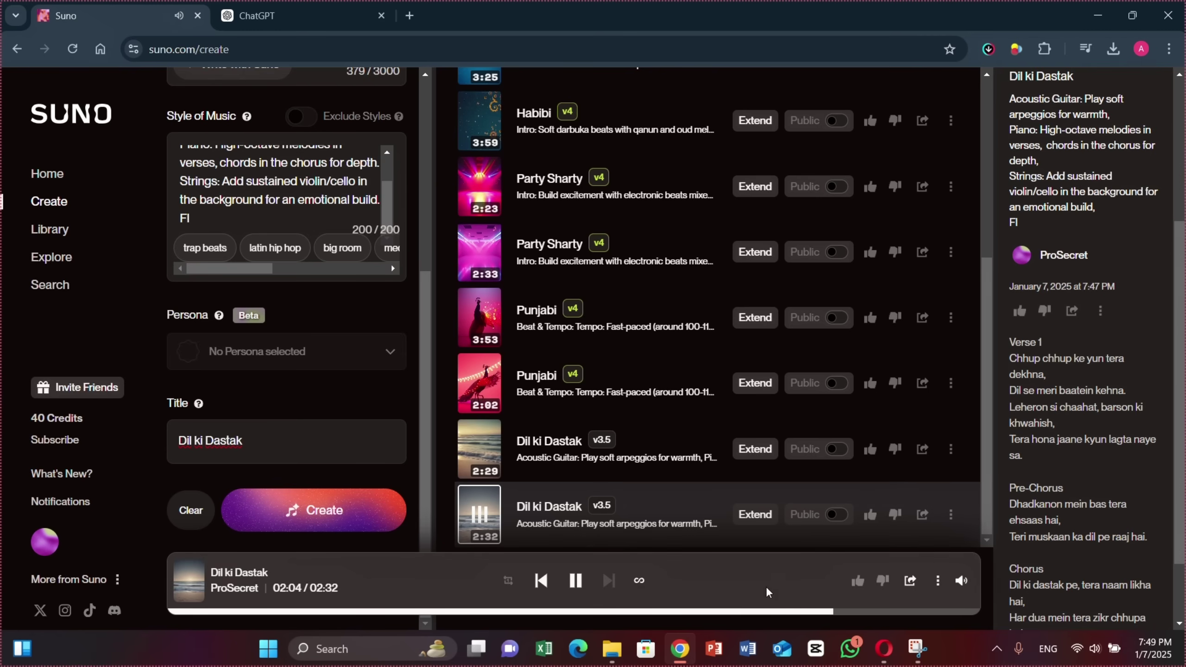
# Step: Play the 2:29 "Dil ki Dastak" version again from about 1:35
pyautogui.click(485, 476)
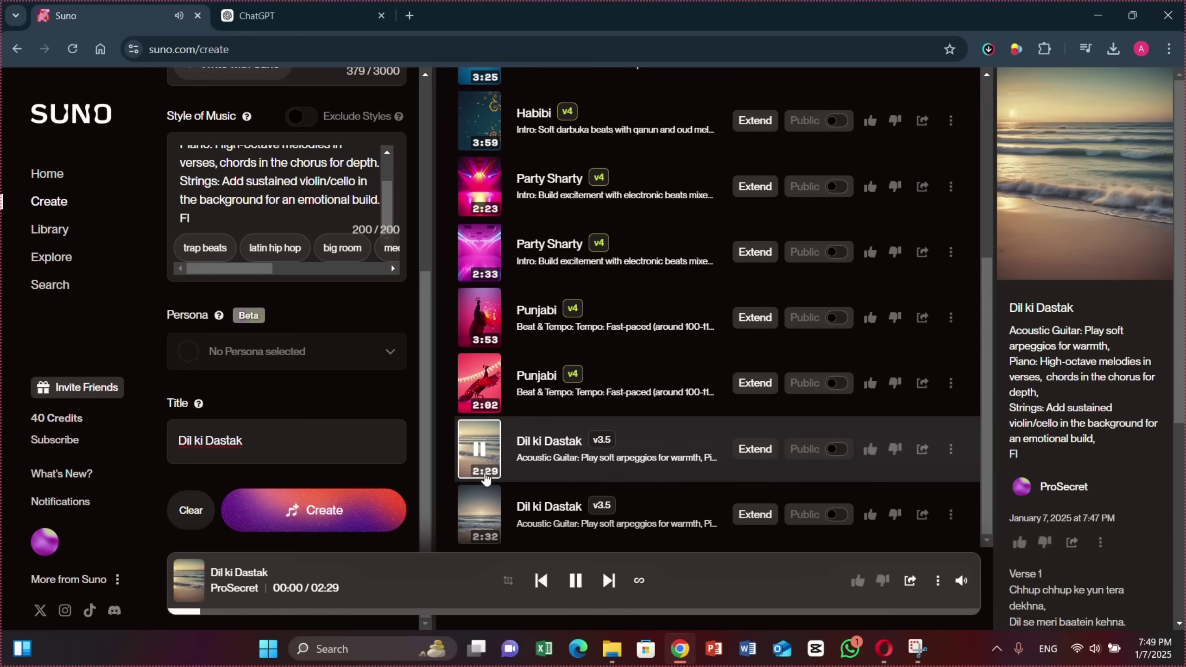
pyautogui.click(689, 612)
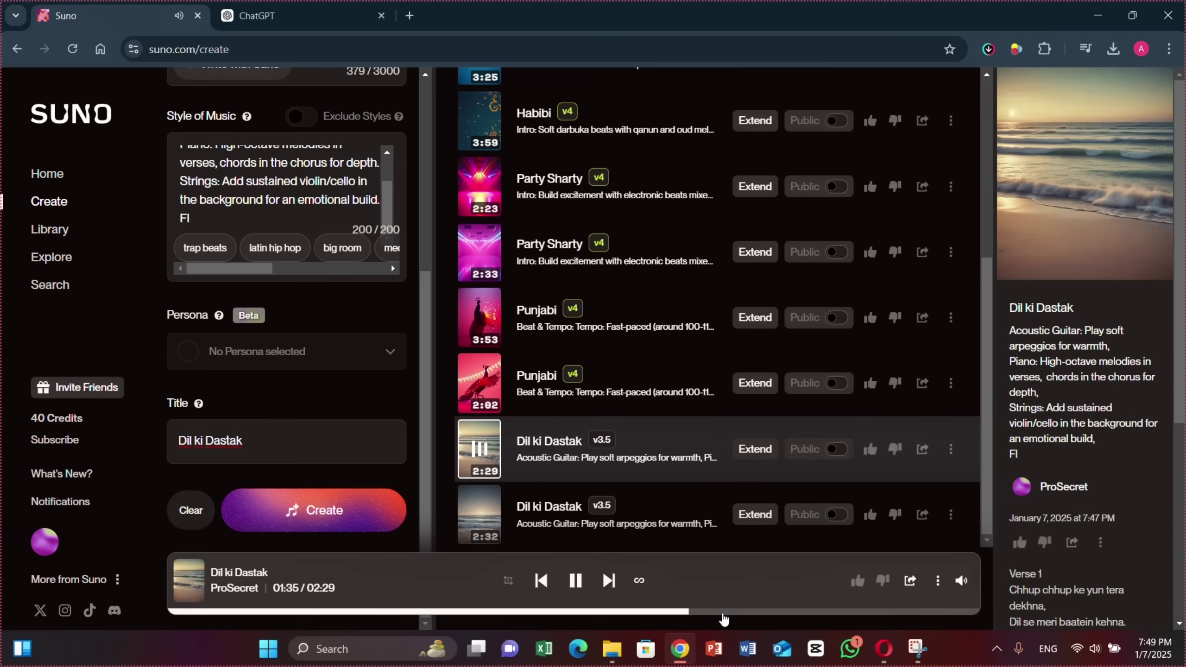